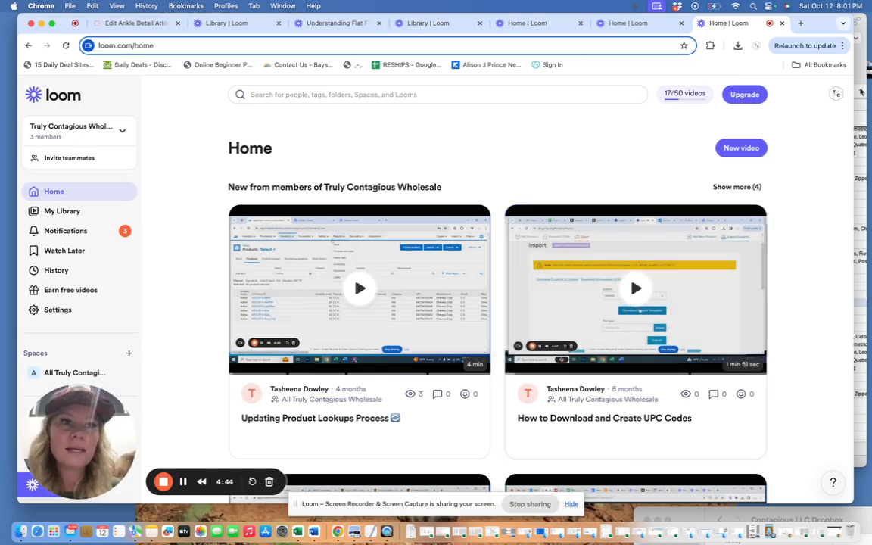
- Switch to the Jane seller site and export the product catalog from Product Management
drag(822, 25, 813, 36)
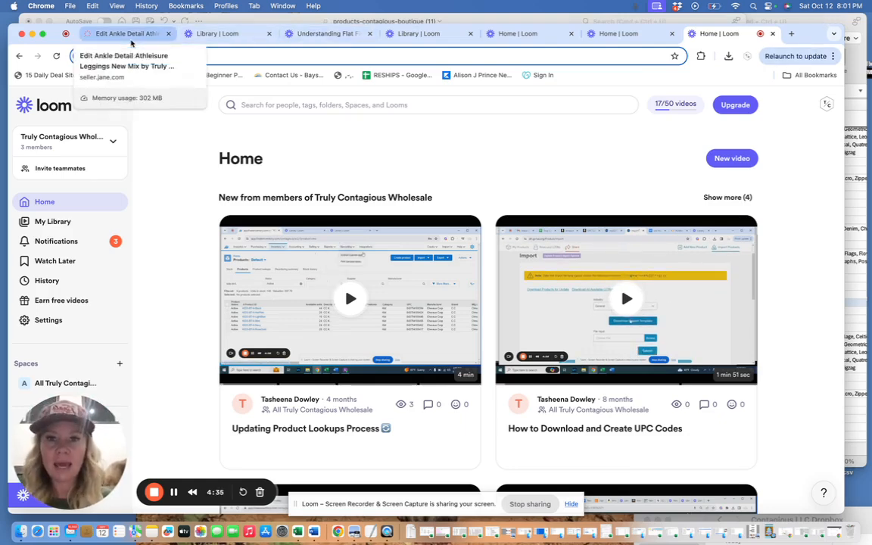
click(131, 34)
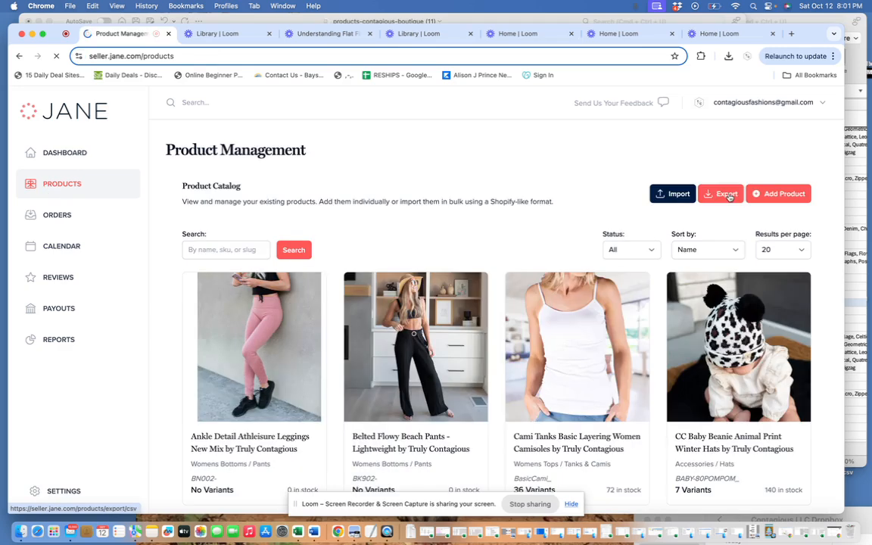
click(728, 195)
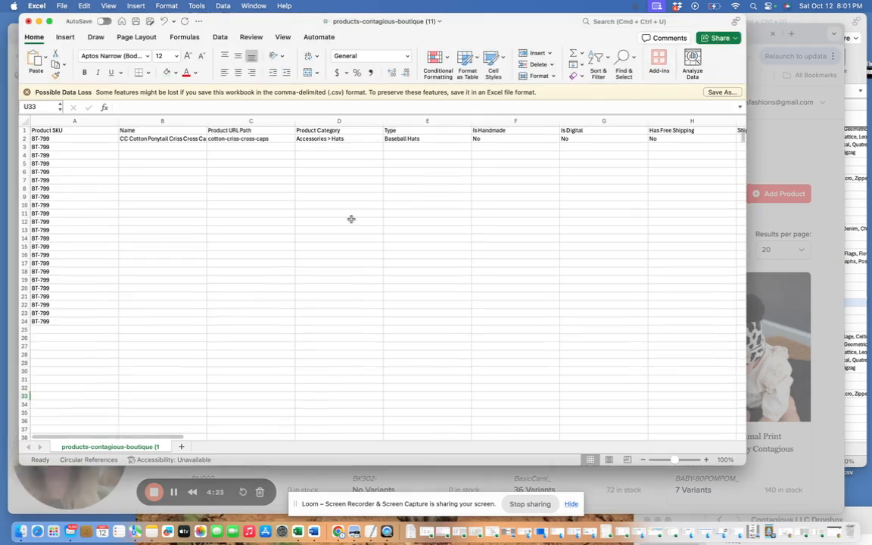
- Copy the BT-799 product rows 2 through 24 and paste the duplicate set starting at row 25
scroll(351, 219, down, 1)
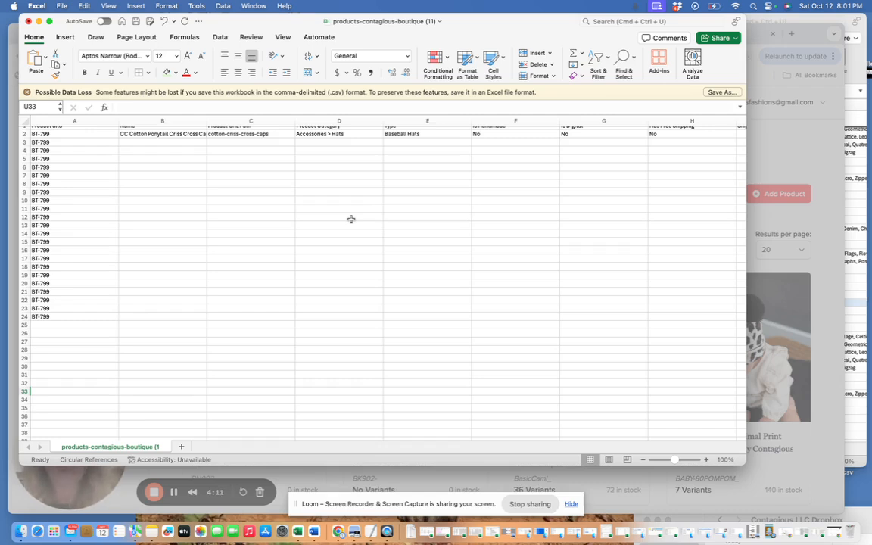
scroll(67, 177, up, 1)
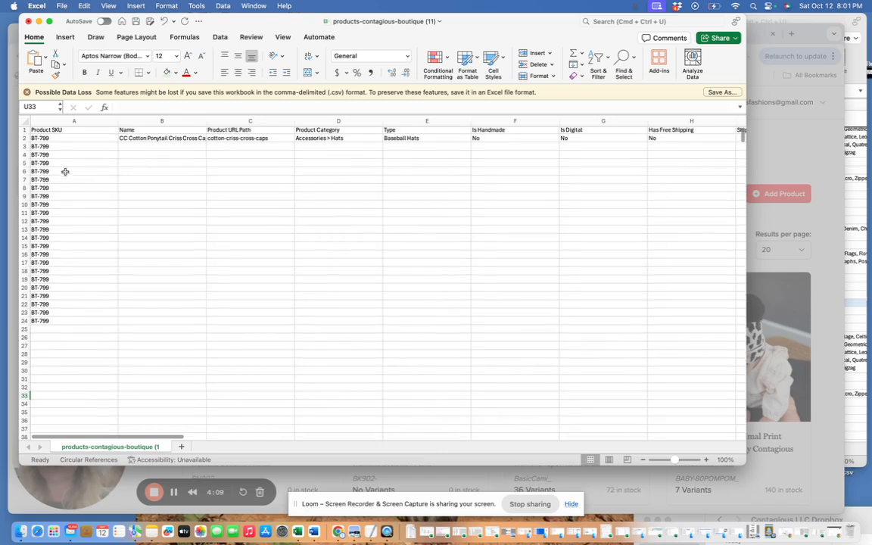
click(24, 137)
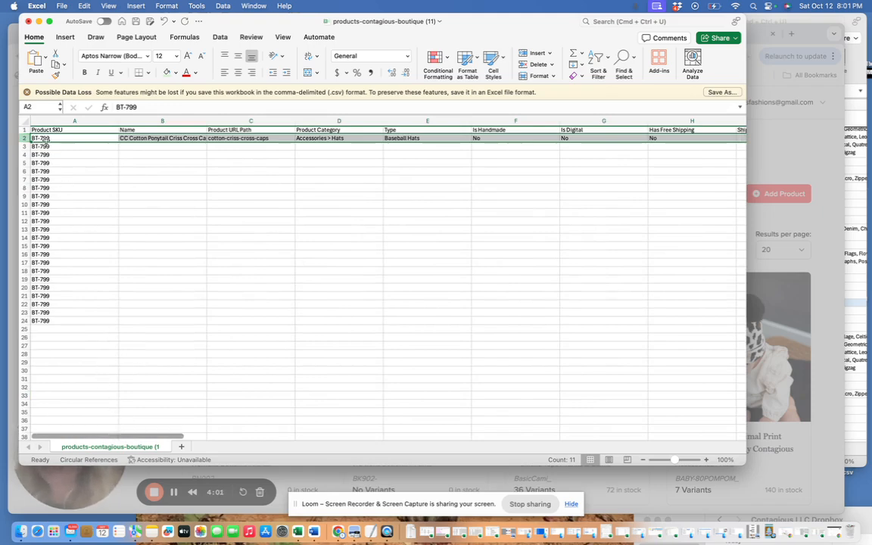
drag(24, 138, 23, 138)
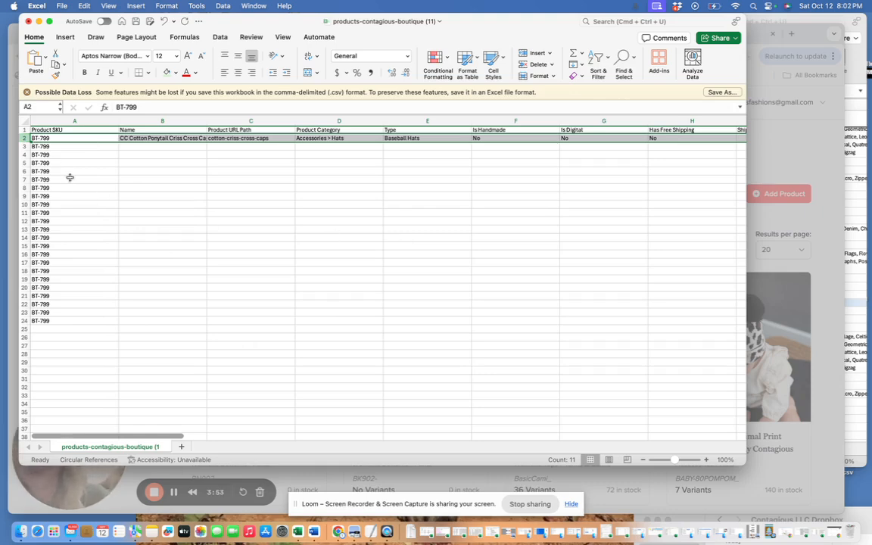
drag(25, 138, 24, 321)
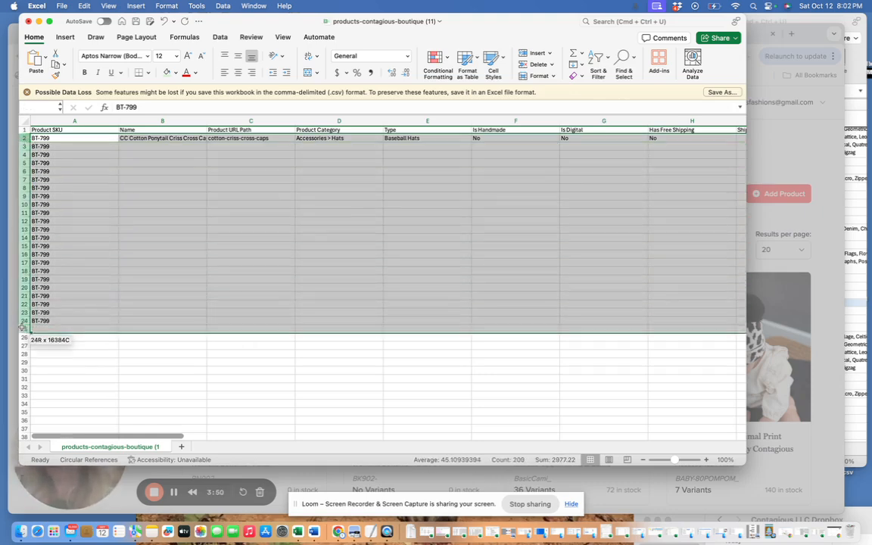
right_click(55, 224)
click(68, 241)
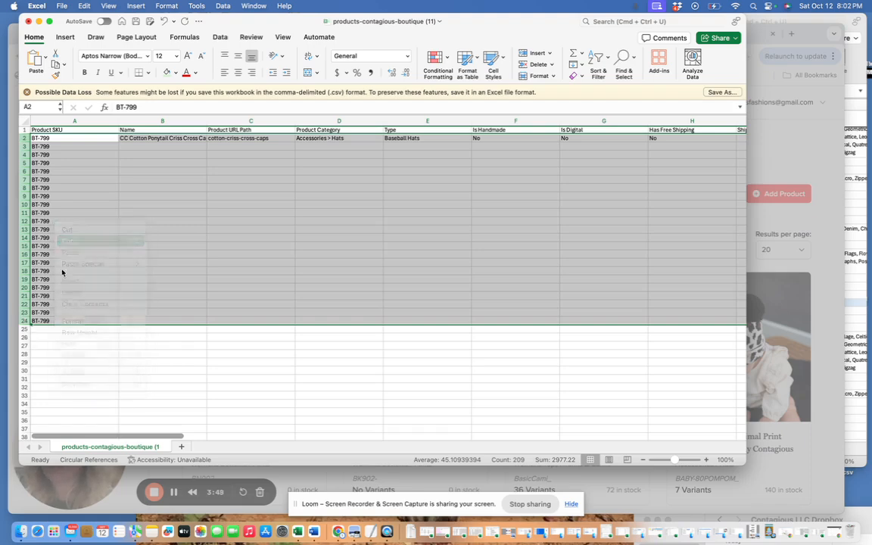
click(37, 329)
key(super+v)
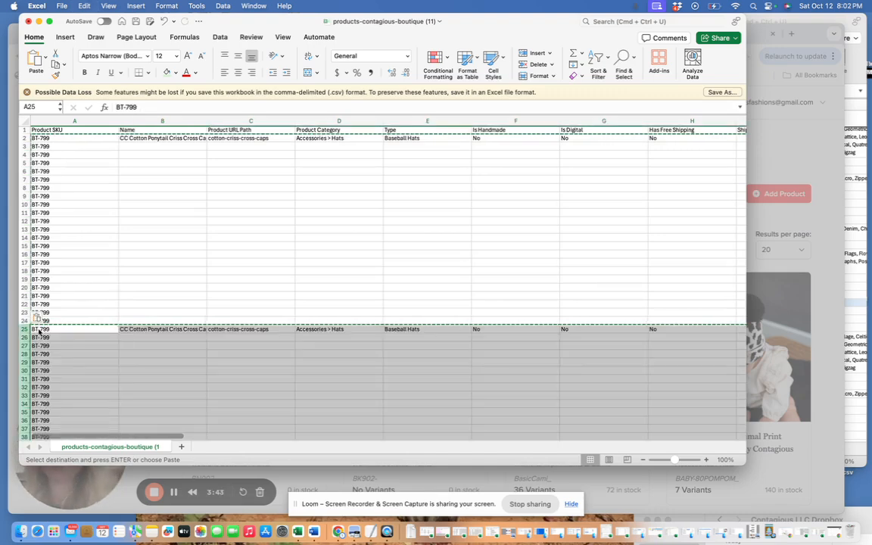
- Clear the Product URL Path cell of the first BT-799 listing in row 2
click(67, 121)
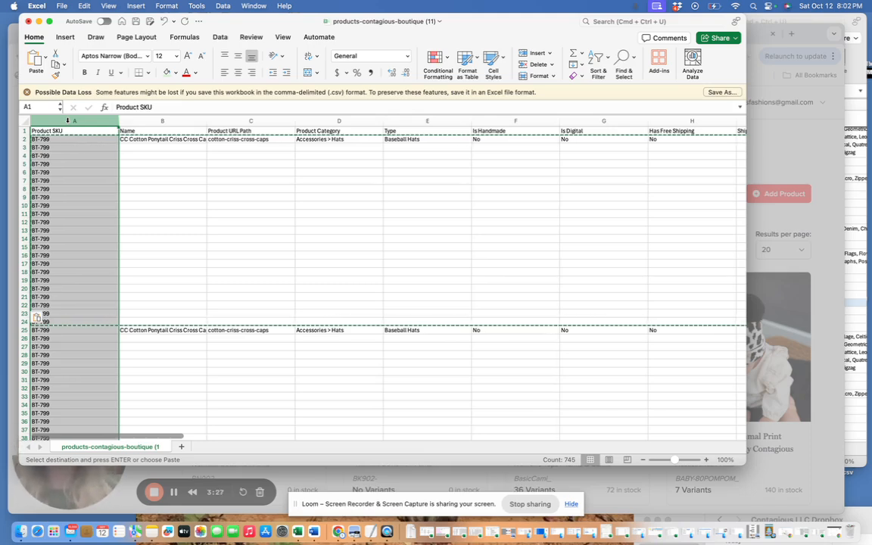
click(87, 281)
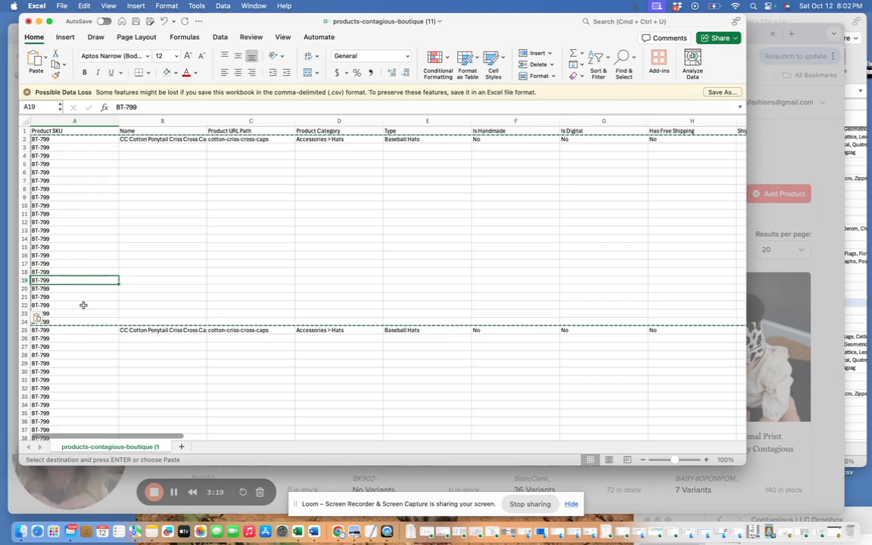
click(141, 138)
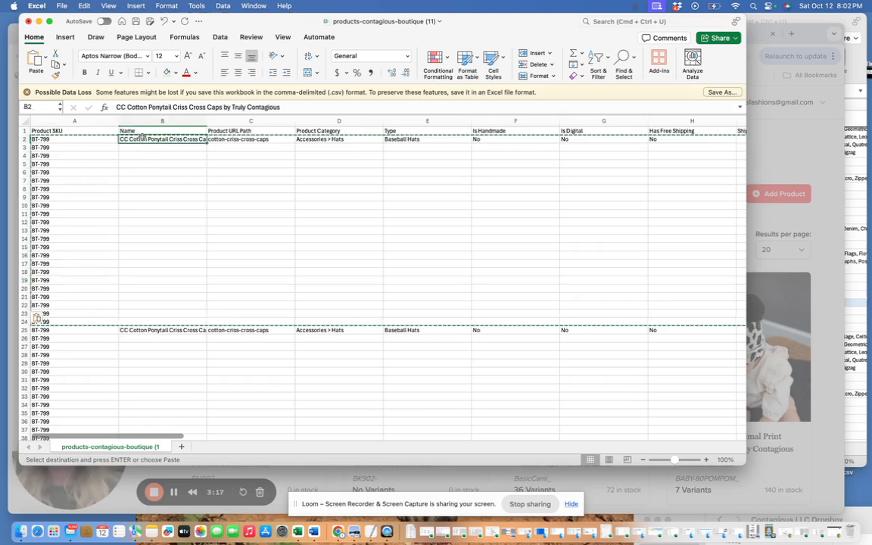
click(252, 140)
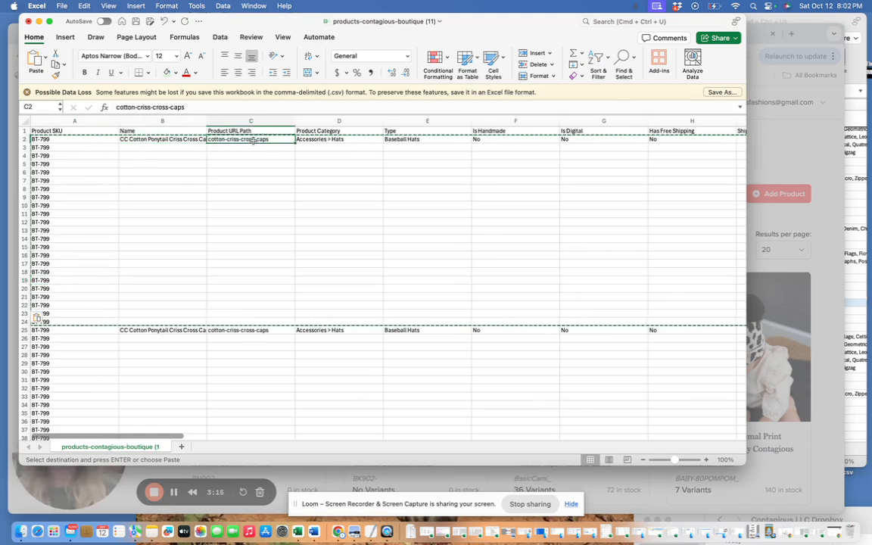
key(Delete)
- Copy the product name from B2 into the Product URL Path cell C2
click(163, 138)
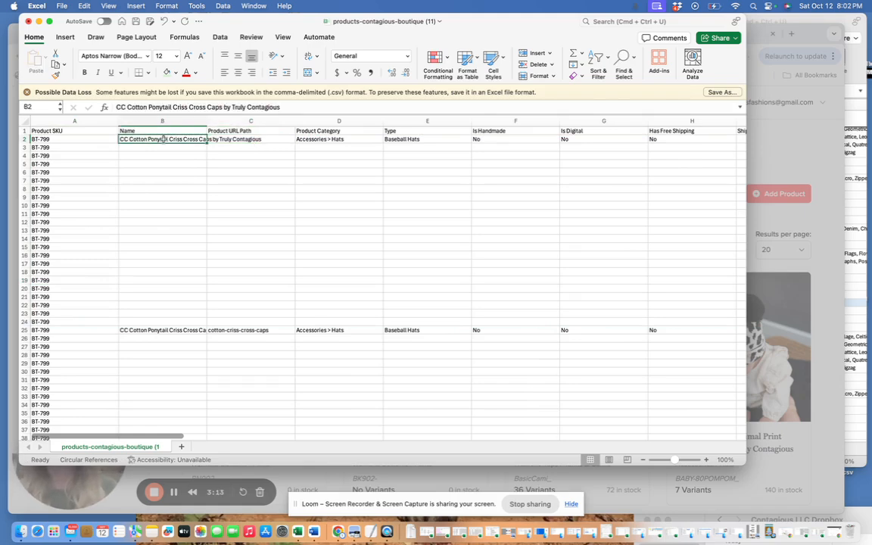
right_click(165, 142)
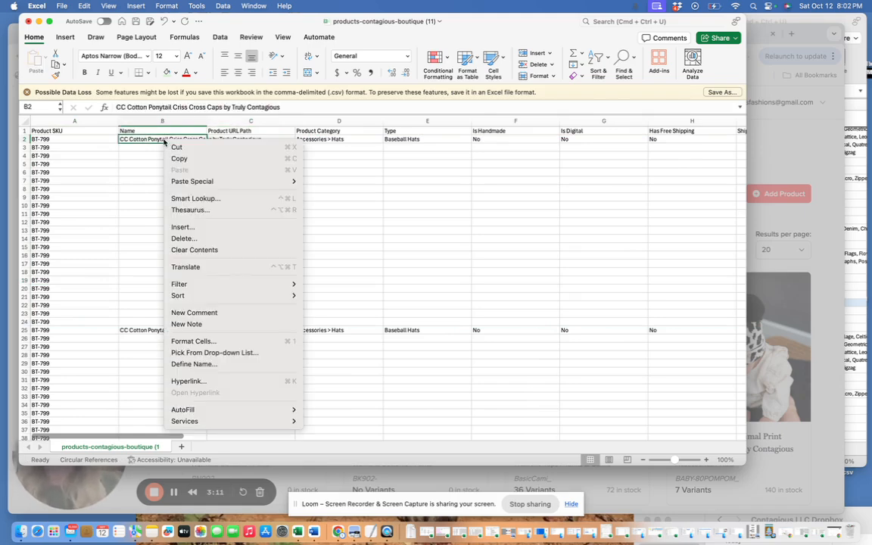
click(179, 158)
click(267, 141)
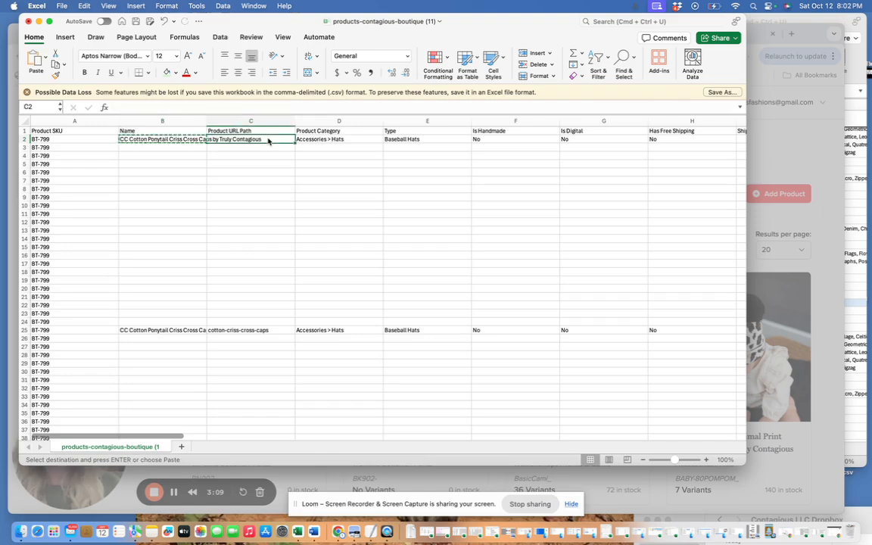
right_click(268, 140)
click(283, 172)
- Use Find & Replace to swap the spaces for hyphens in the Product URL Path in C2
click(633, 60)
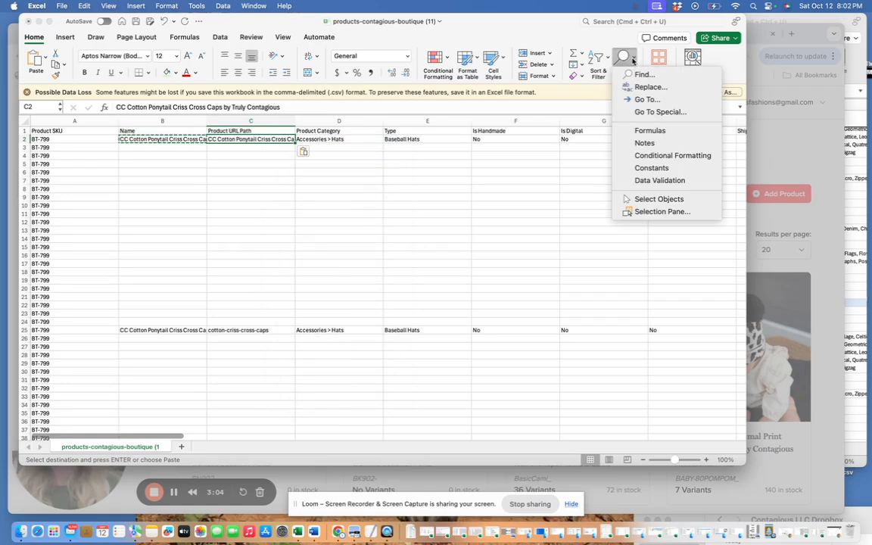
click(647, 87)
click(356, 163)
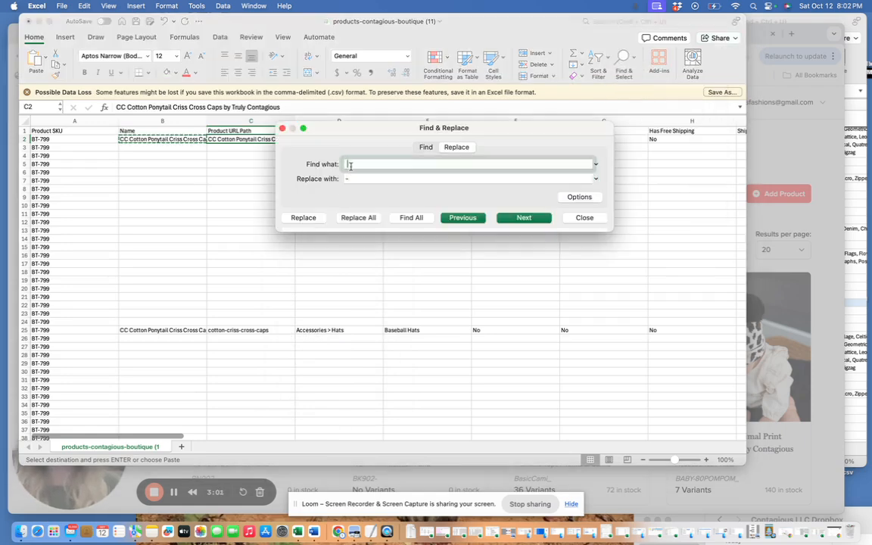
click(356, 178)
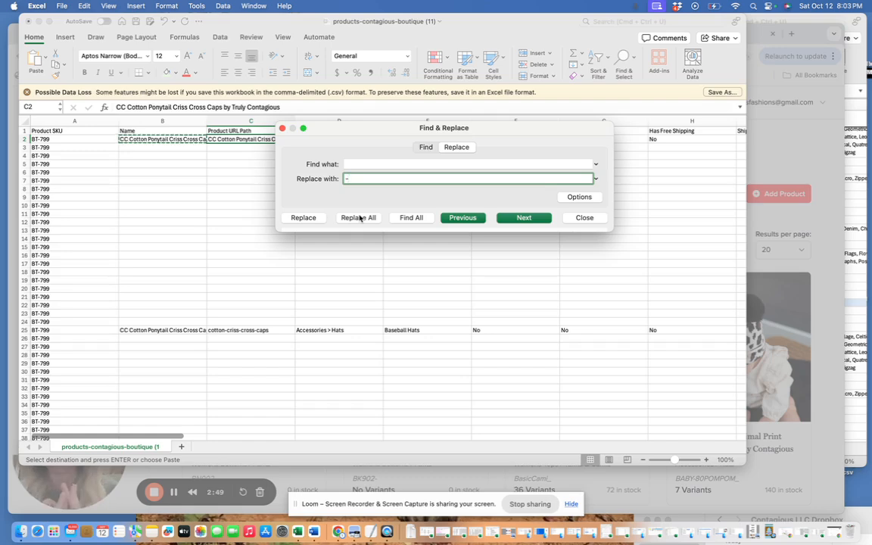
click(302, 218)
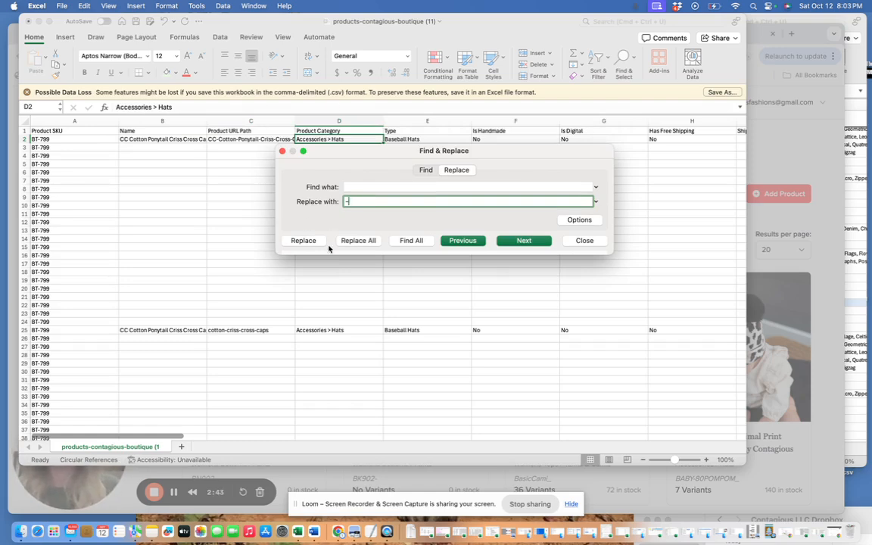
click(584, 241)
click(239, 140)
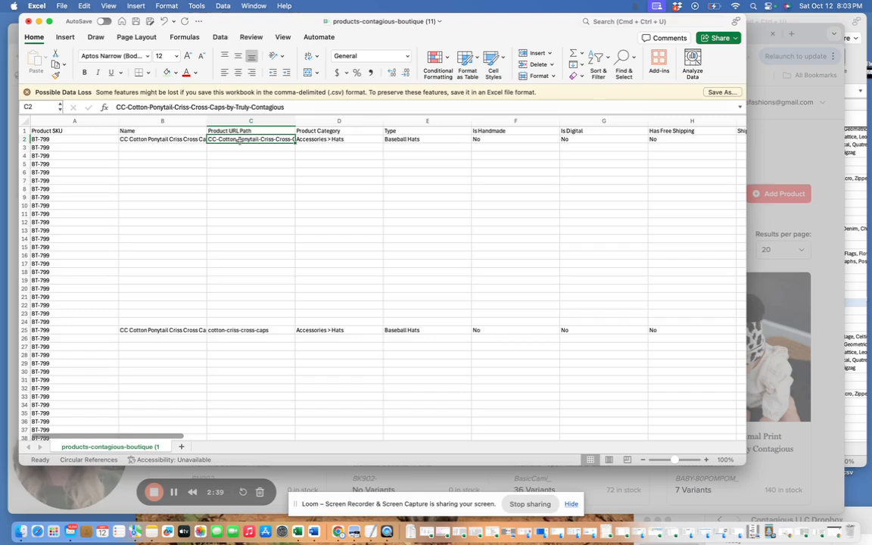
- Compare the Product Category format in D2 with the Mens Tops category and Sweaters subcategory in the Jane Categories workbook
click(342, 140)
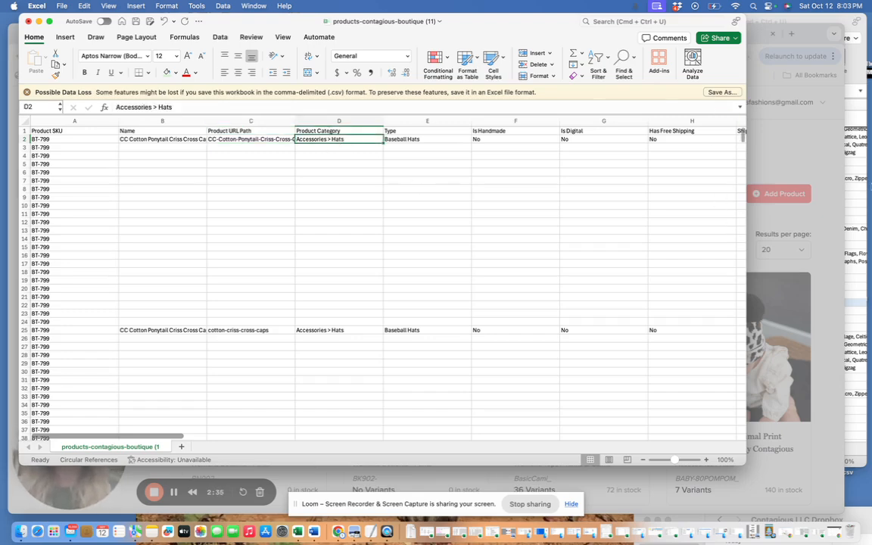
click(860, 168)
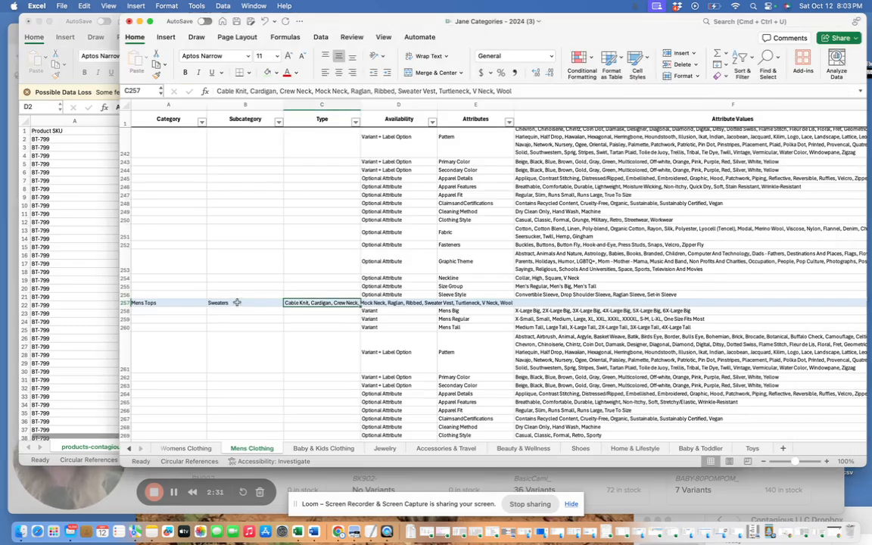
click(172, 303)
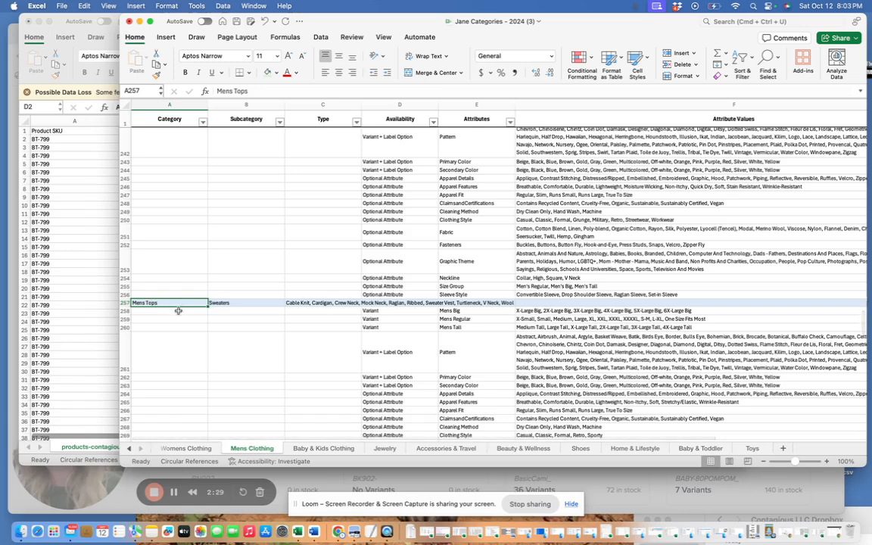
click(246, 303)
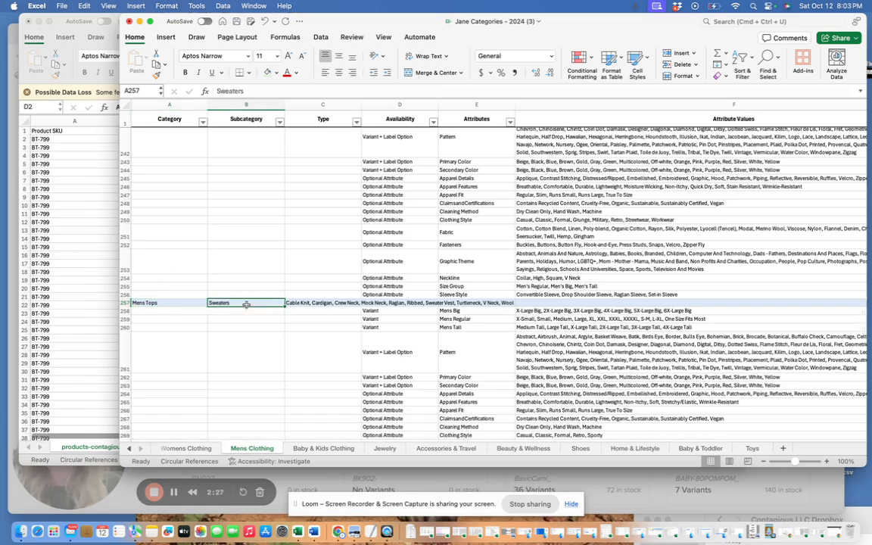
click(60, 216)
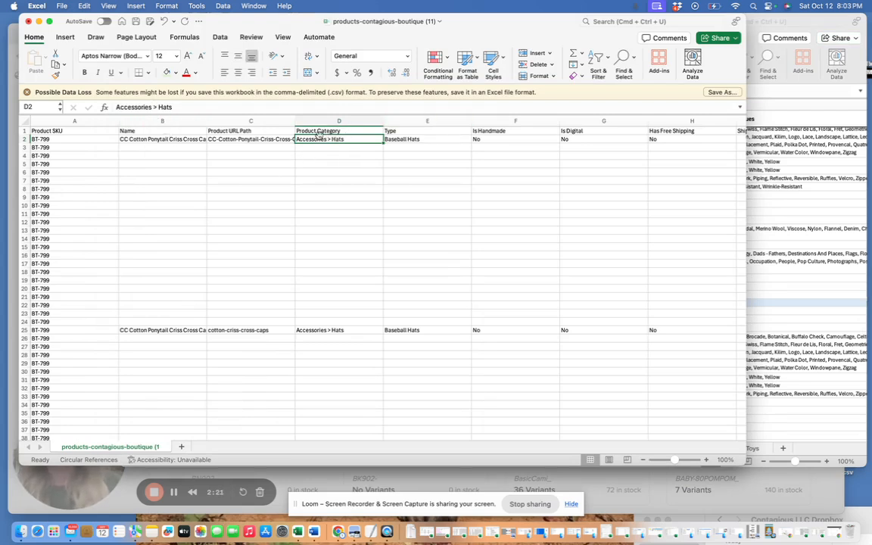
click(152, 107)
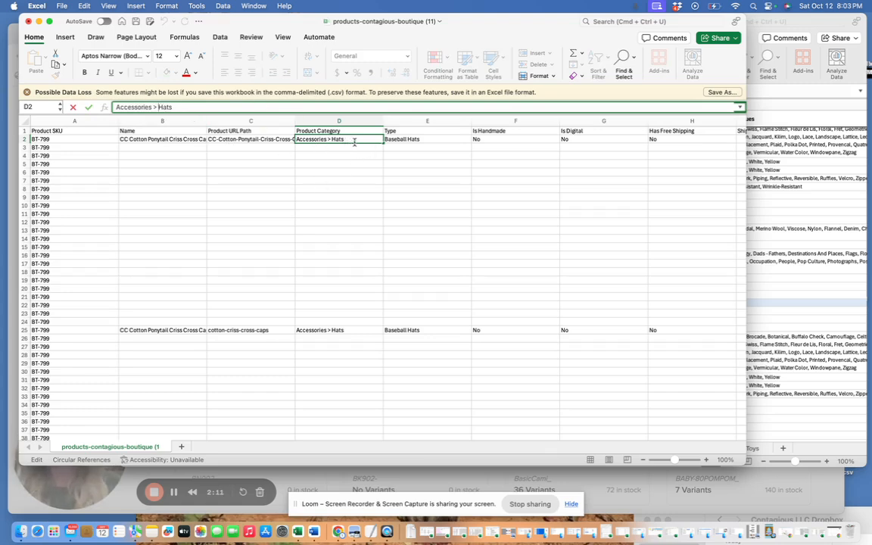
- Check the Type in E2 against the type options for Mens Tops Sweaters in the Jane Categories workbook, such as Mock Neck
click(406, 141)
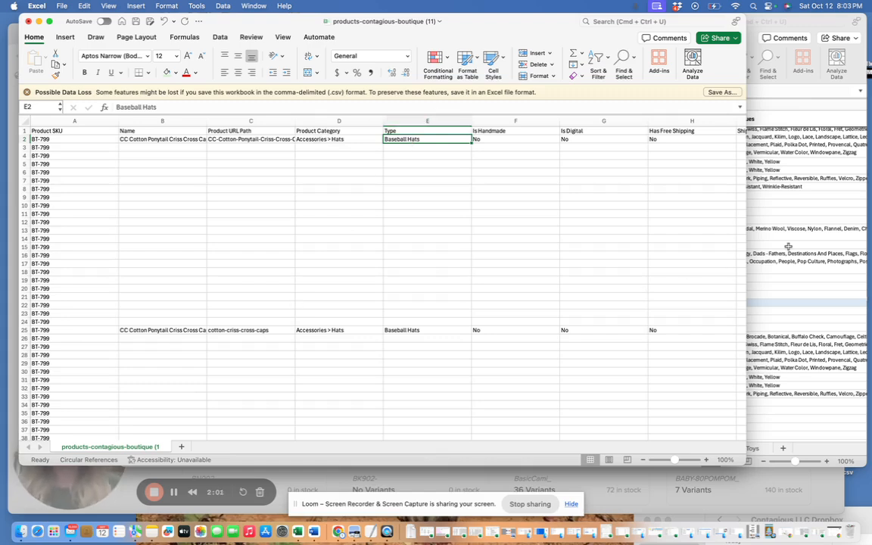
key(super+grave)
click(323, 303)
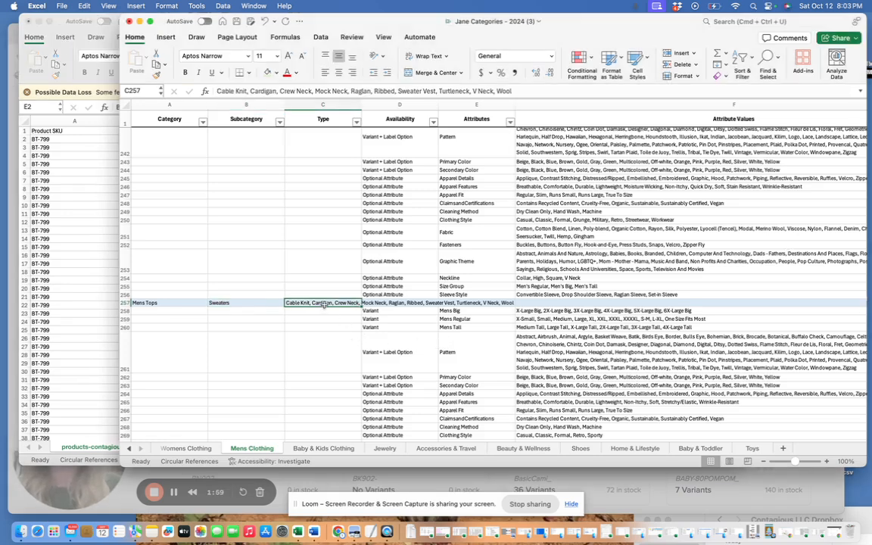
drag(346, 93, 326, 91)
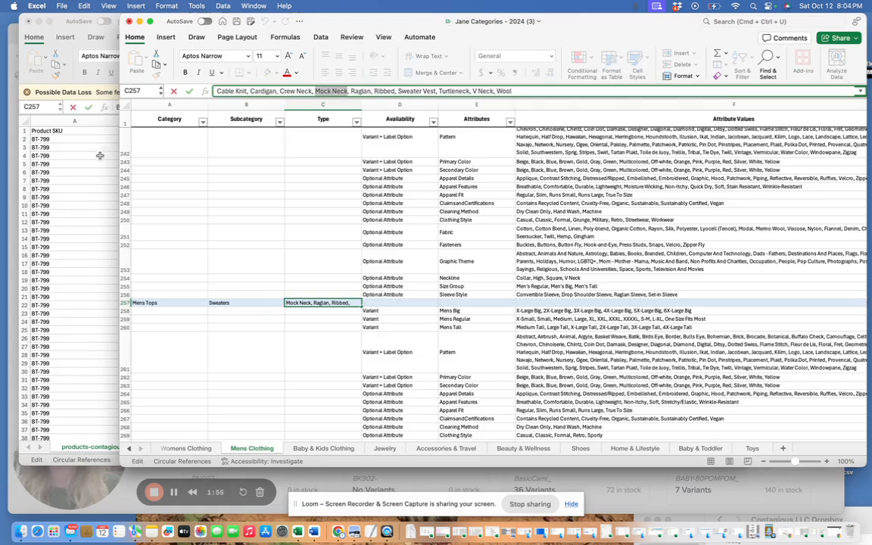
key(super+grave)
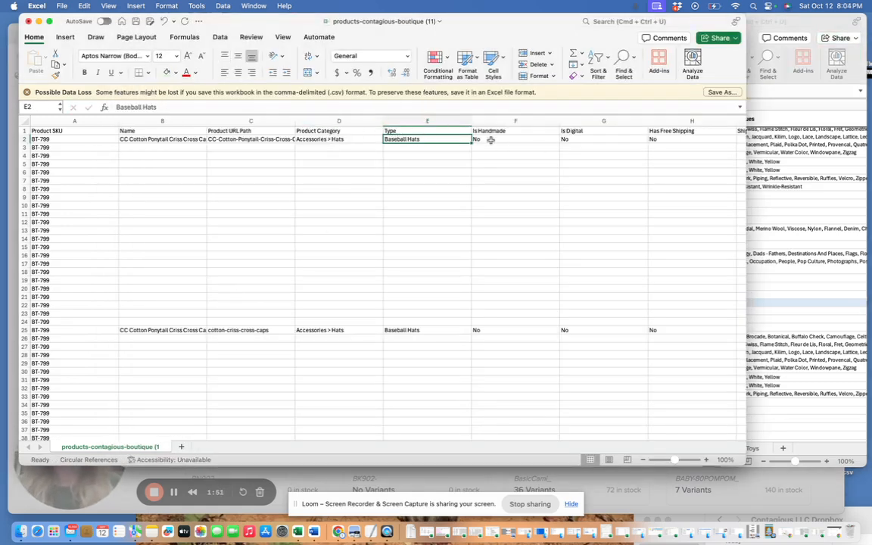
- Examine the CSV's shipping and variant columns, then compare them with the variant attributes in the Jane Categories workbook
scroll(491, 140, right, 5)
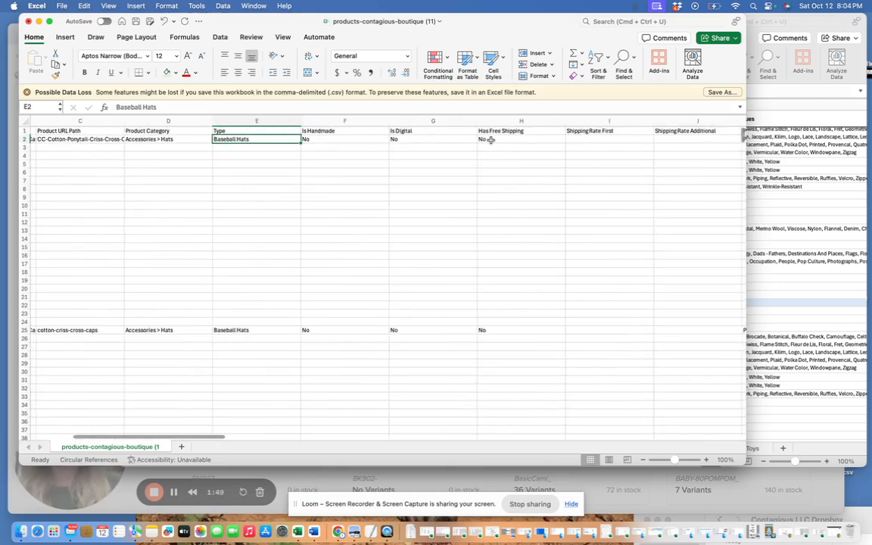
scroll(491, 140, right, 5)
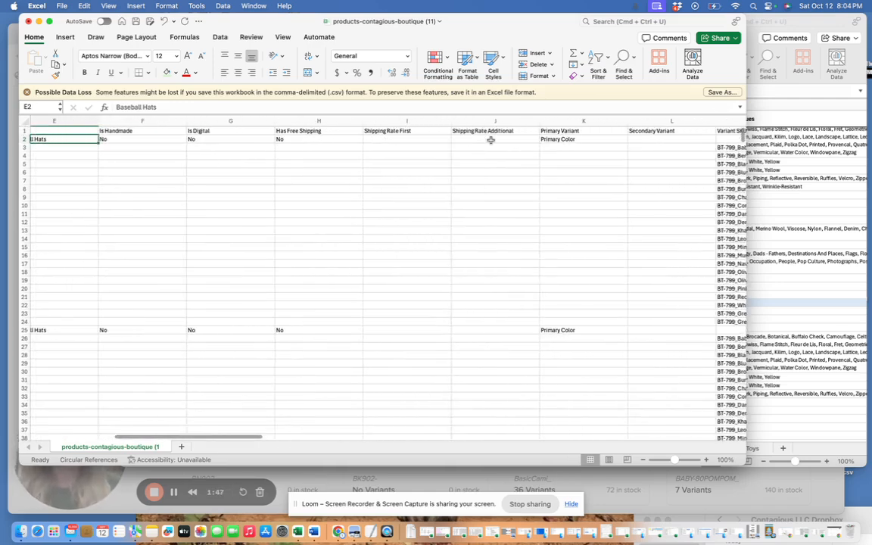
scroll(491, 140, right, 1)
scroll(490, 140, right, 5)
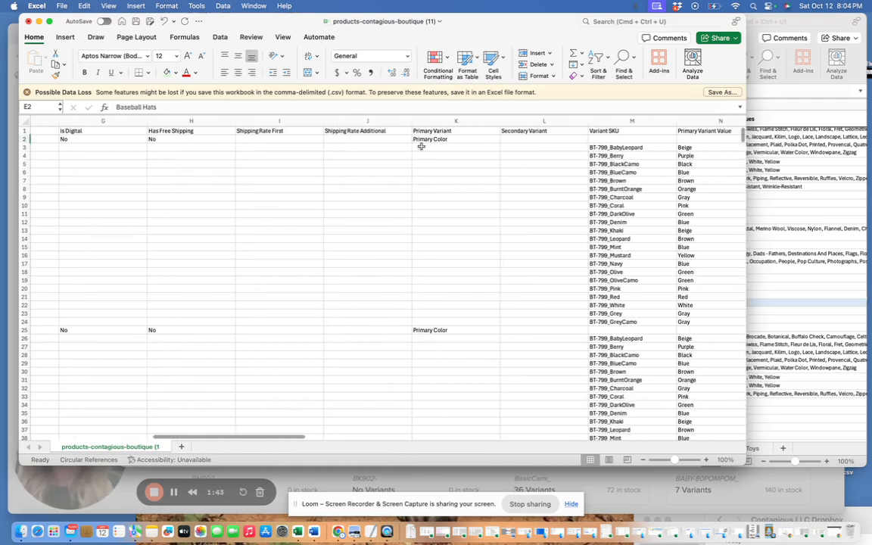
scroll(461, 151, right, 2)
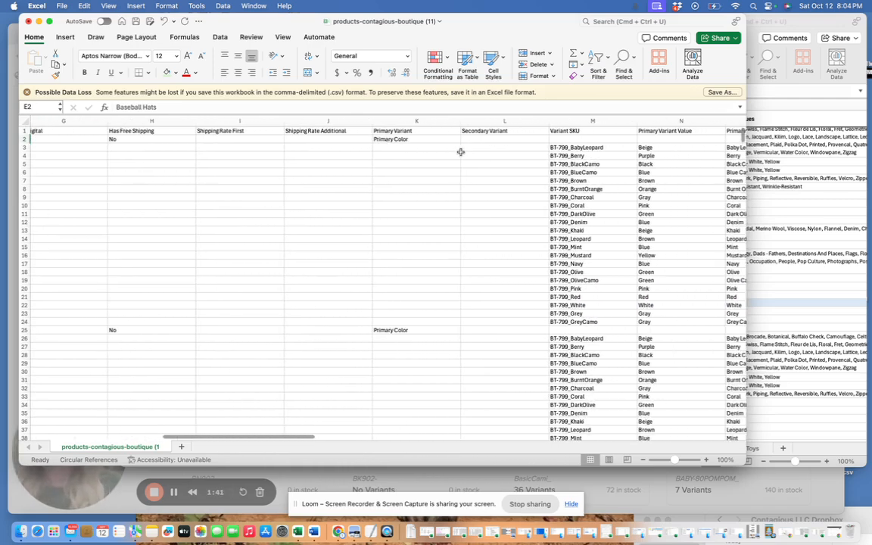
scroll(460, 151, right, 3)
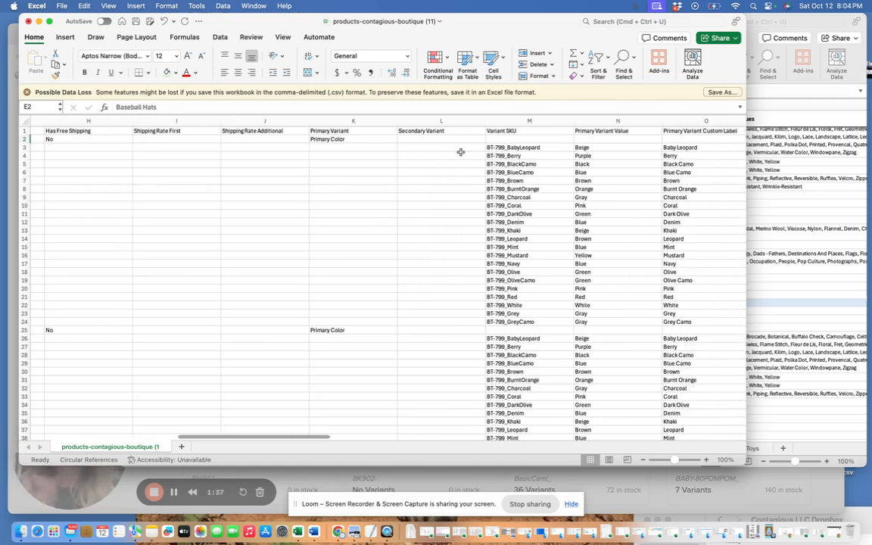
click(808, 185)
scroll(460, 215, up, 3)
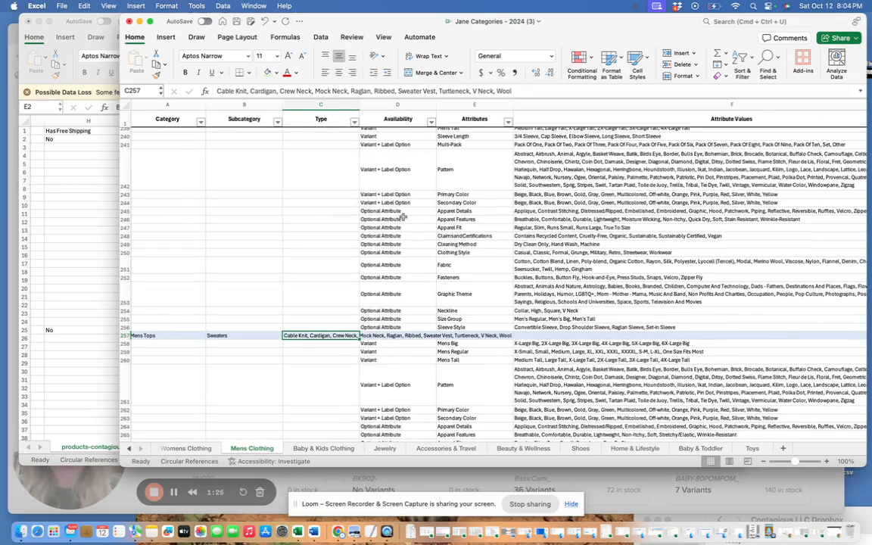
- Return to the product CSV and examine the Primary Variant in K2, Variant SKU in M3 and Primary Variant Value in N3
click(84, 214)
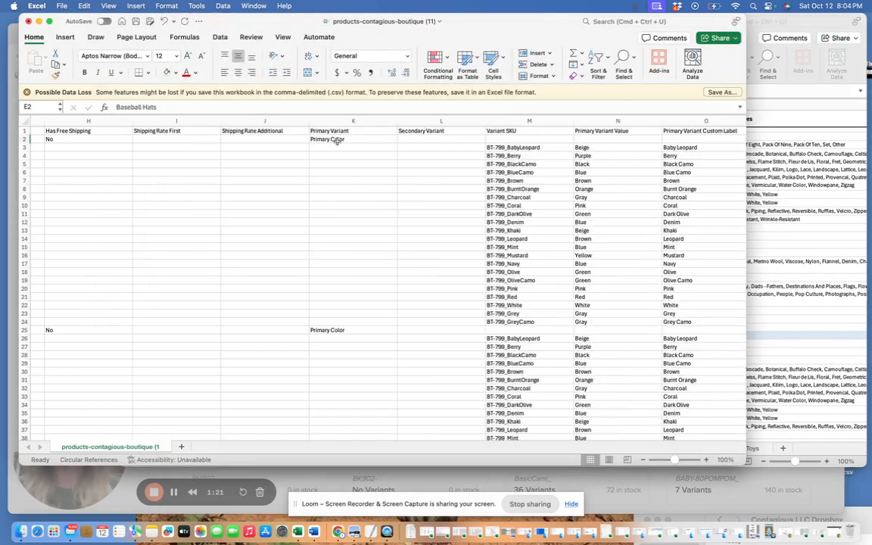
click(333, 139)
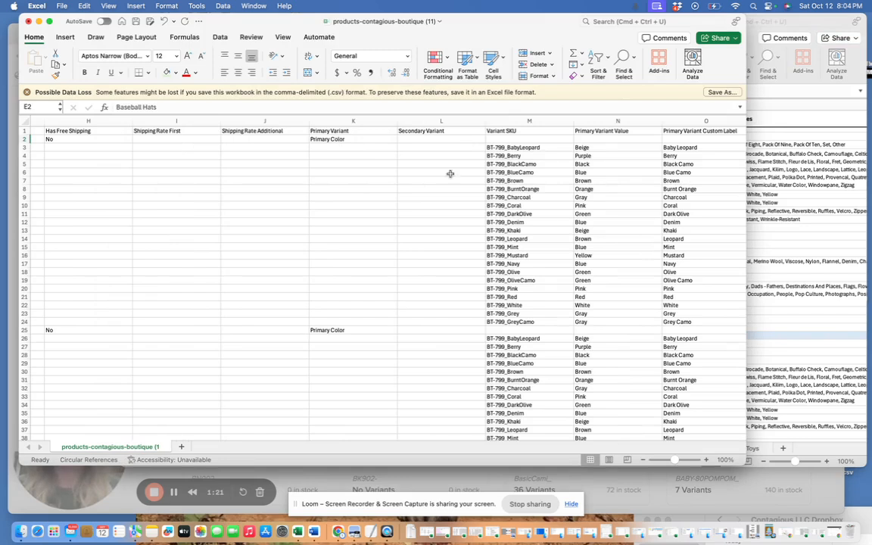
click(509, 148)
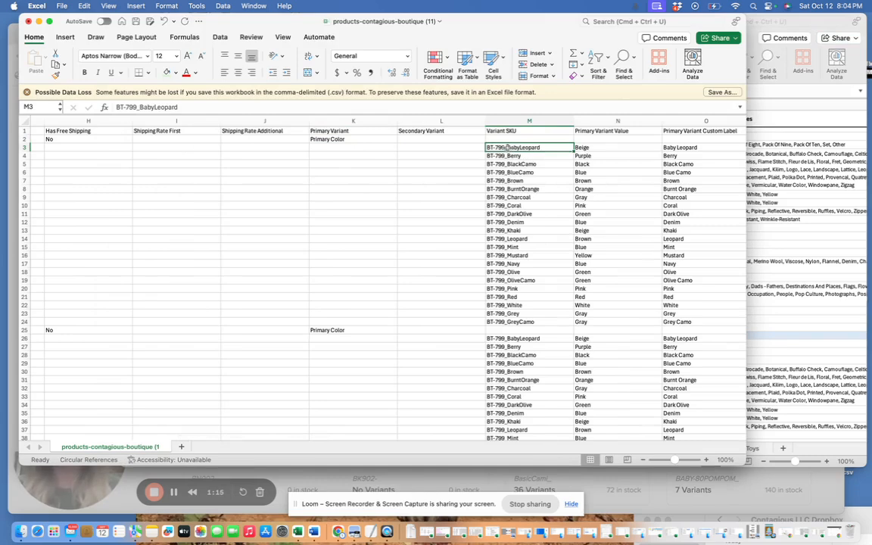
click(598, 146)
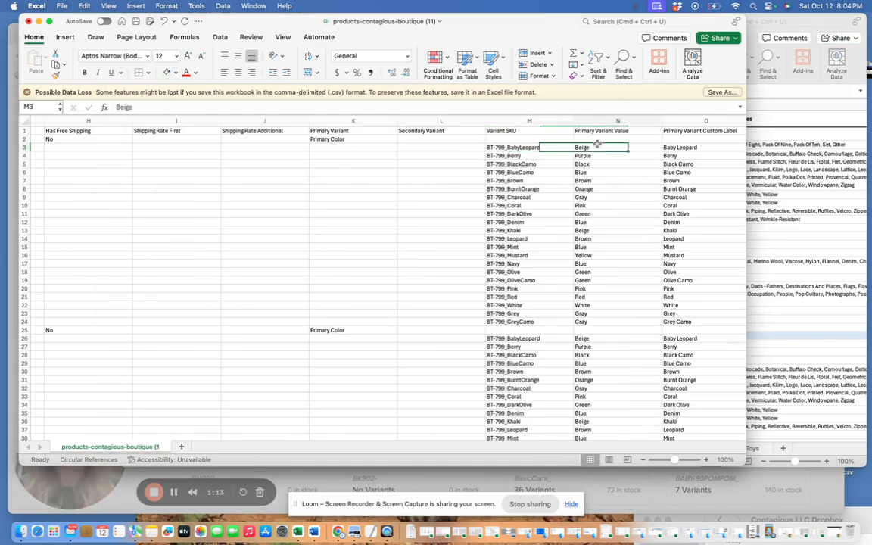
- In the Jane Categories workbook, colour the Primary Color attribute values for Mens Tops Sweaters in F262 red
click(801, 188)
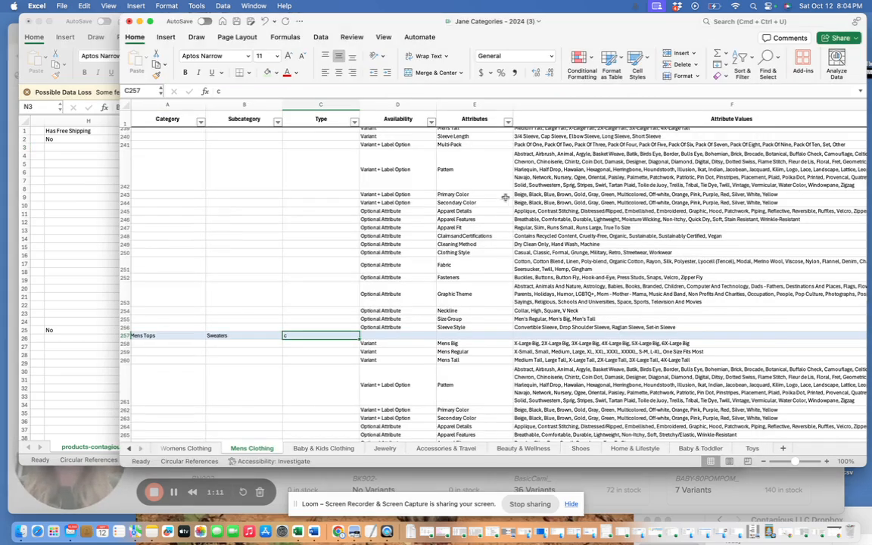
scroll(391, 199, down, 5)
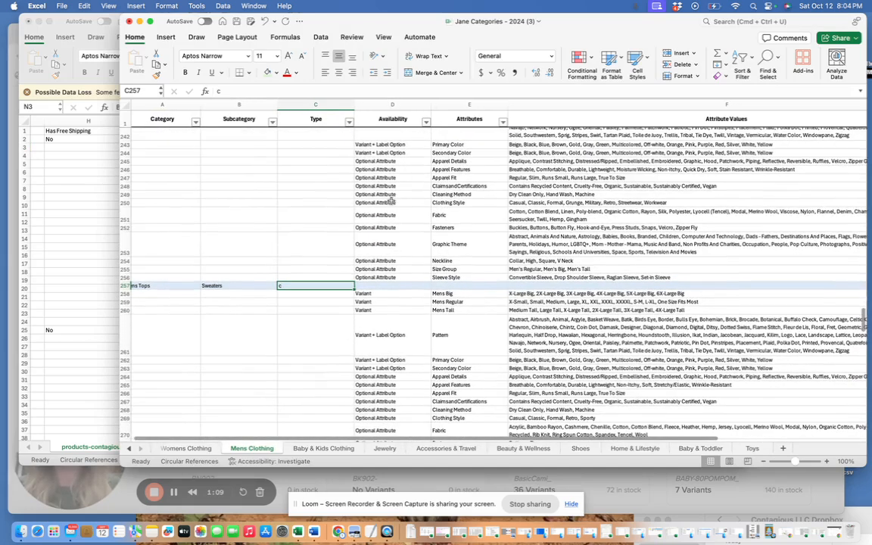
click(450, 360)
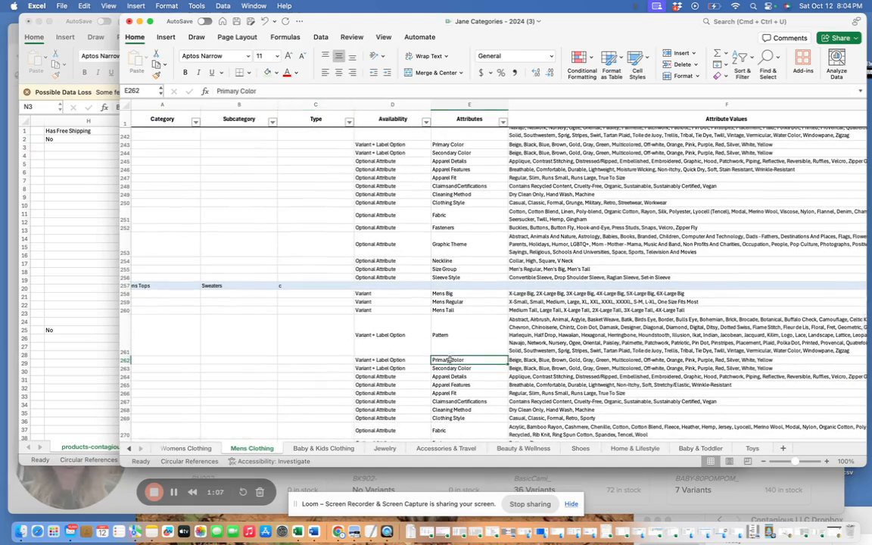
click(538, 360)
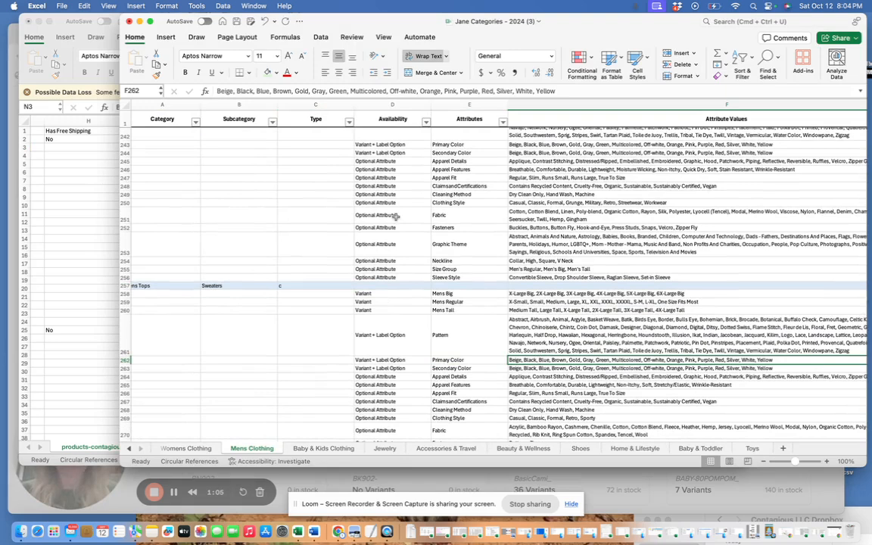
click(286, 72)
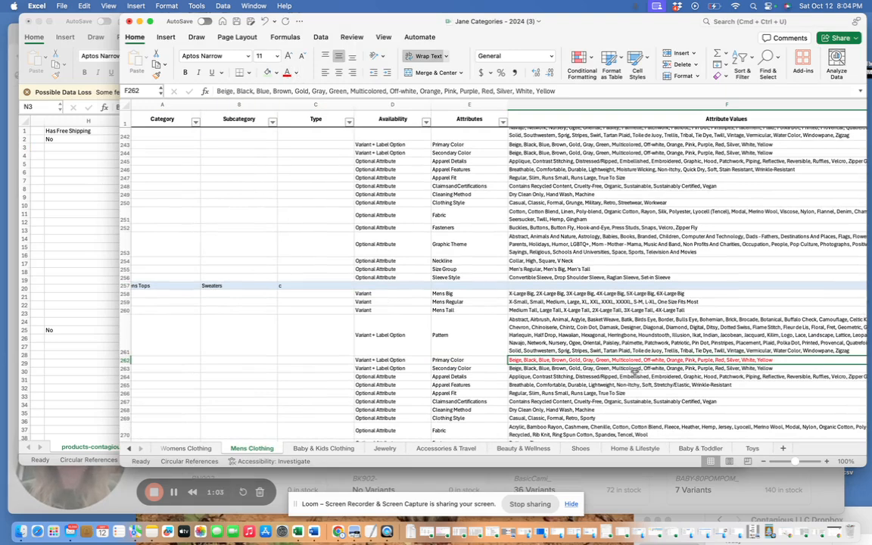
- Back in the product CSV, compare the Primary Variant Values with the Primary Variant Custom Label in O3
click(81, 287)
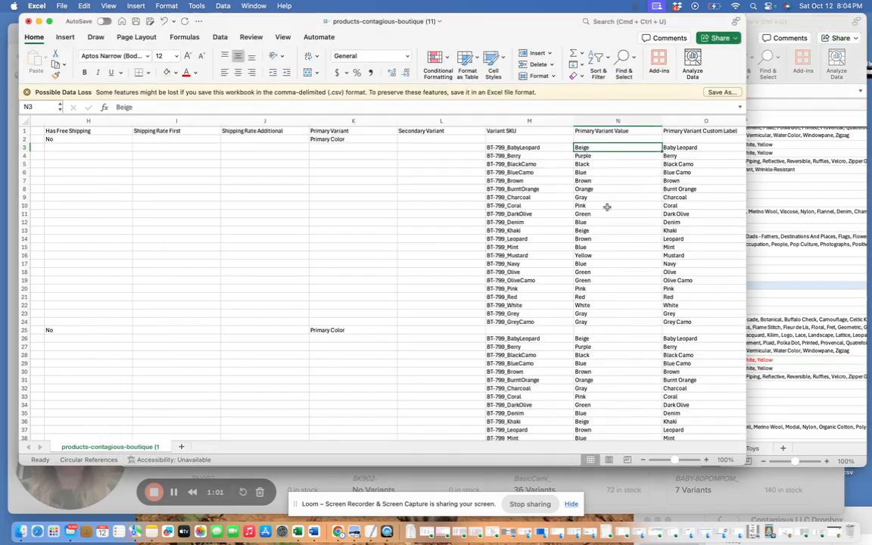
scroll(587, 180, right, 3)
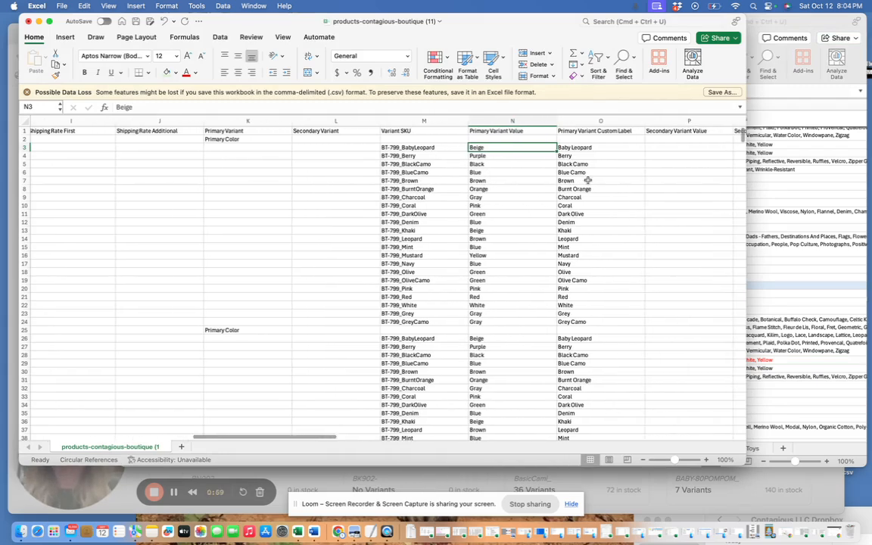
click(581, 148)
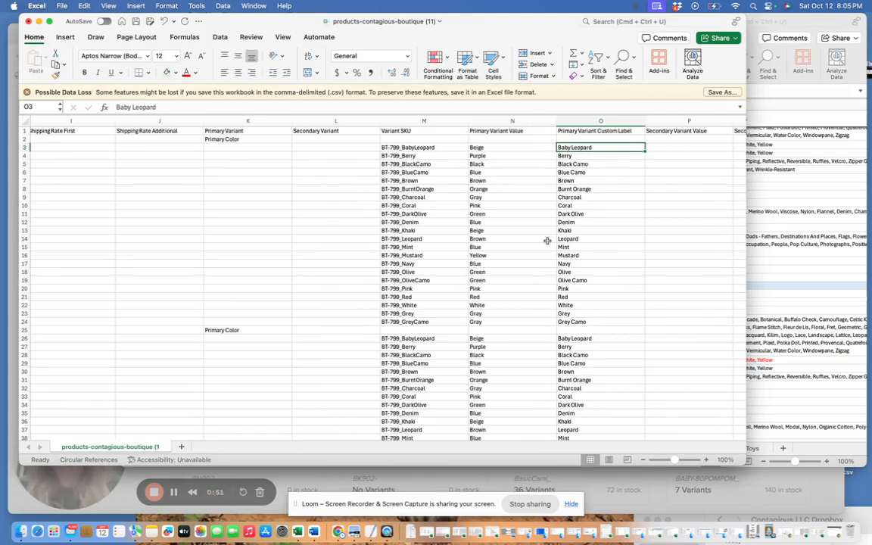
- Review the Description in R2 and the Price, Stock, Weight and Status columns of the product CSV
scroll(547, 241, right, 6)
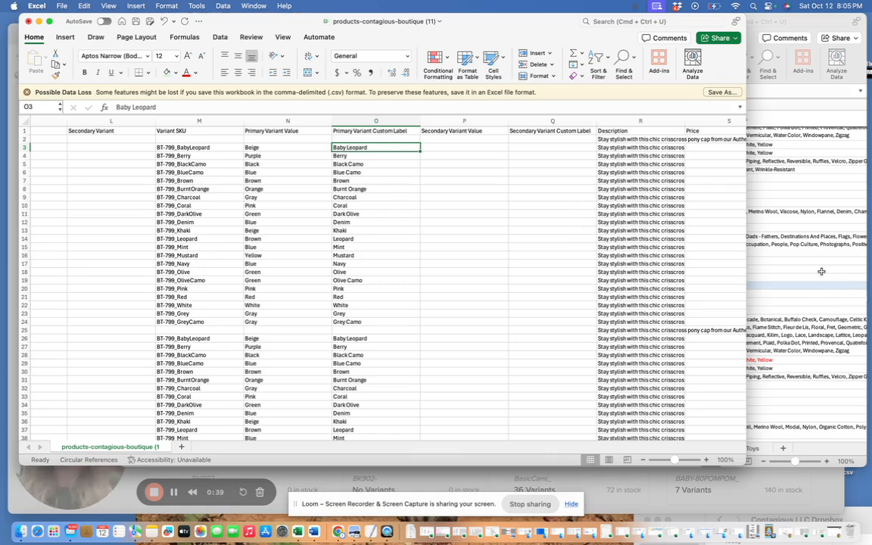
click(621, 140)
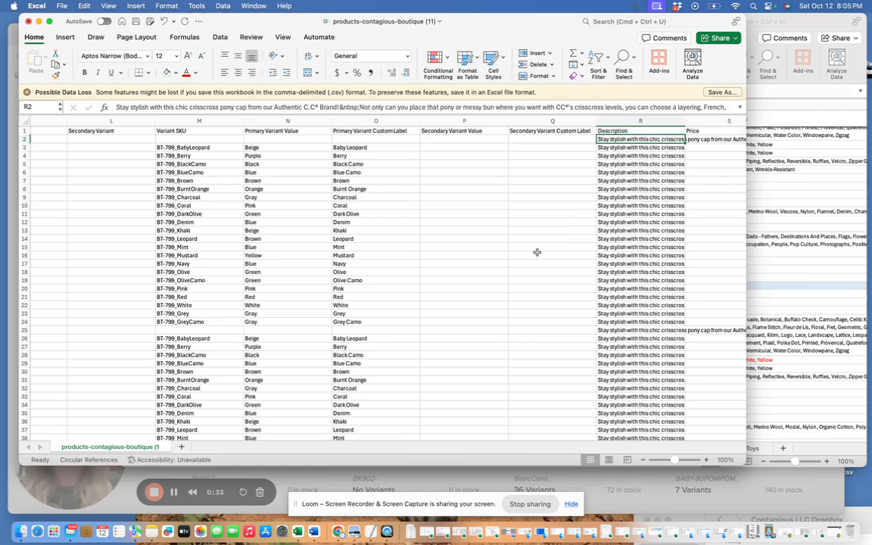
scroll(537, 253, right, 4)
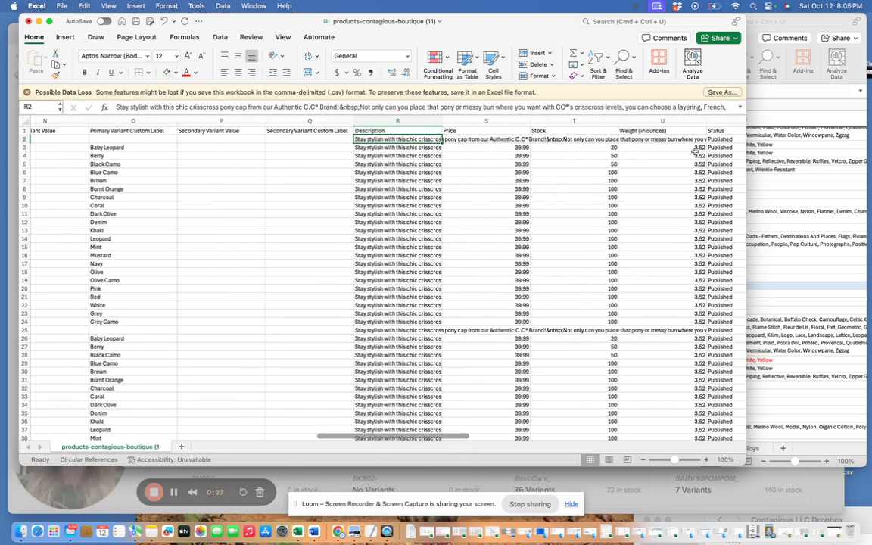
scroll(691, 154, right, 3)
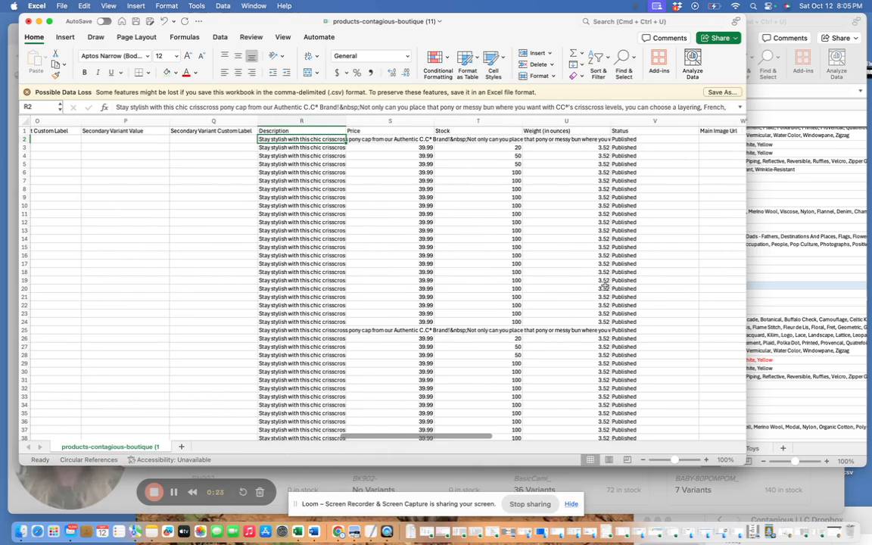
- Set the Status of the listing's first row in V2 to Draft
double_click(621, 140)
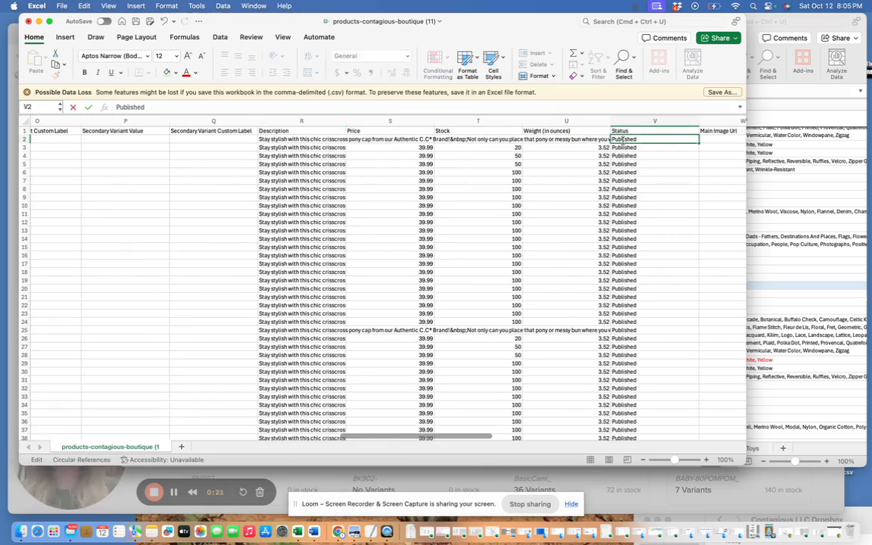
drag(641, 140, 598, 138)
text(Draf)
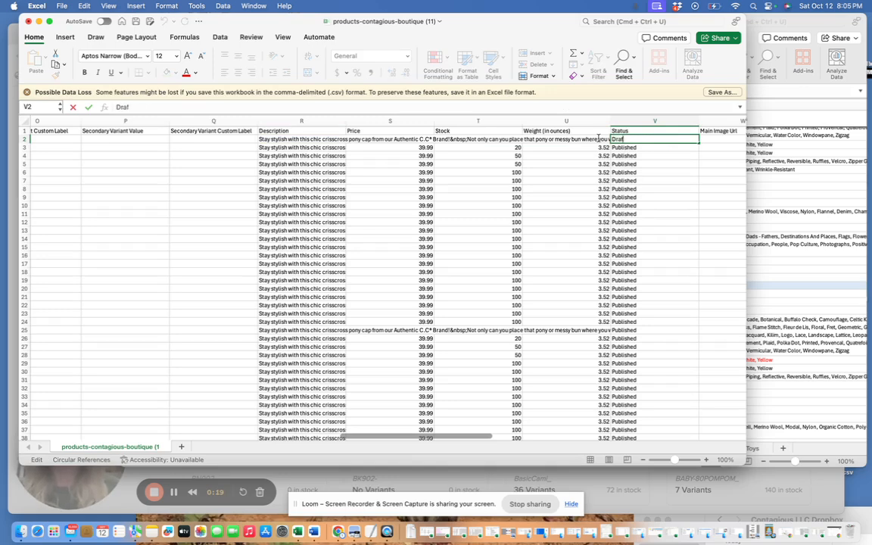
text(t)
click(643, 213)
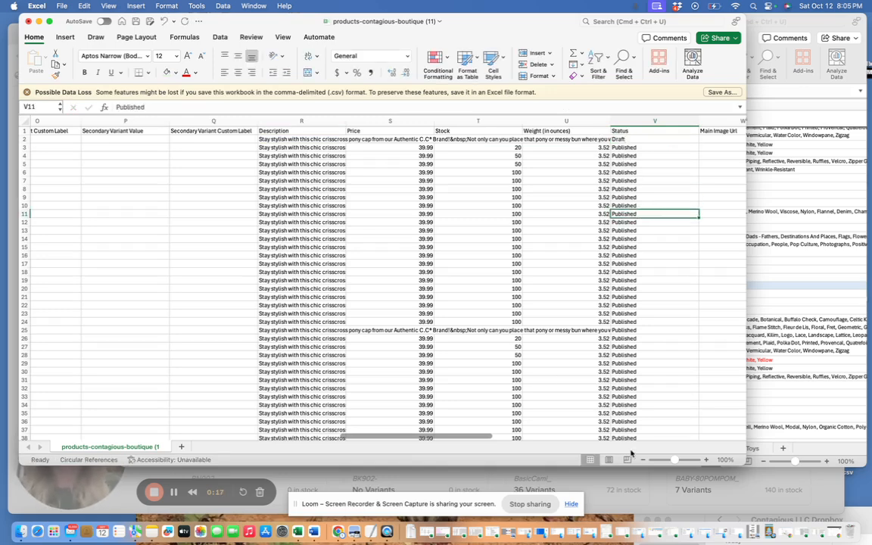
- Save the product CSV and switch to Jane's Product Management page in Chrome
click(61, 6)
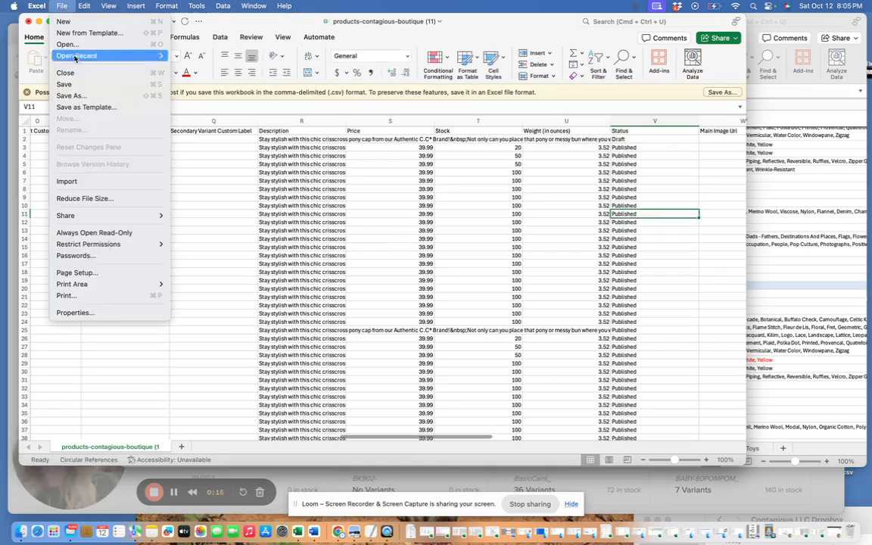
click(67, 83)
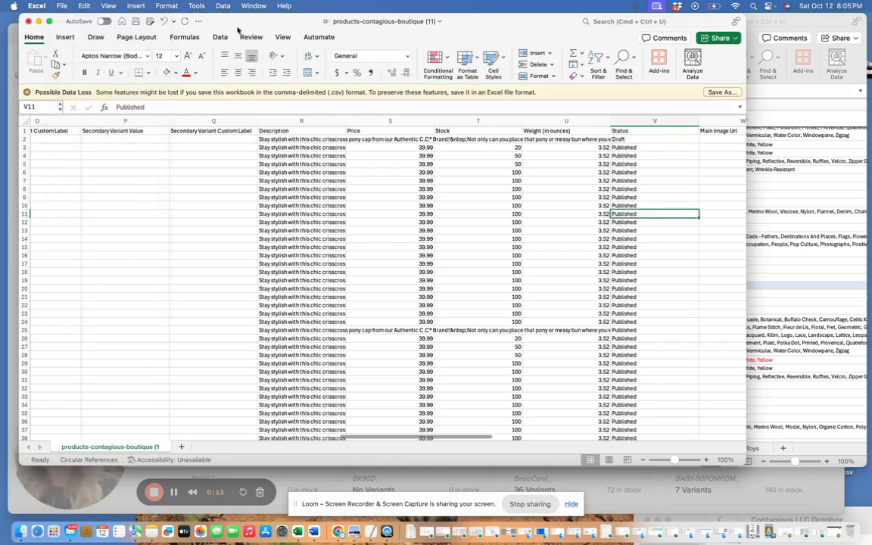
drag(218, 20, 781, 74)
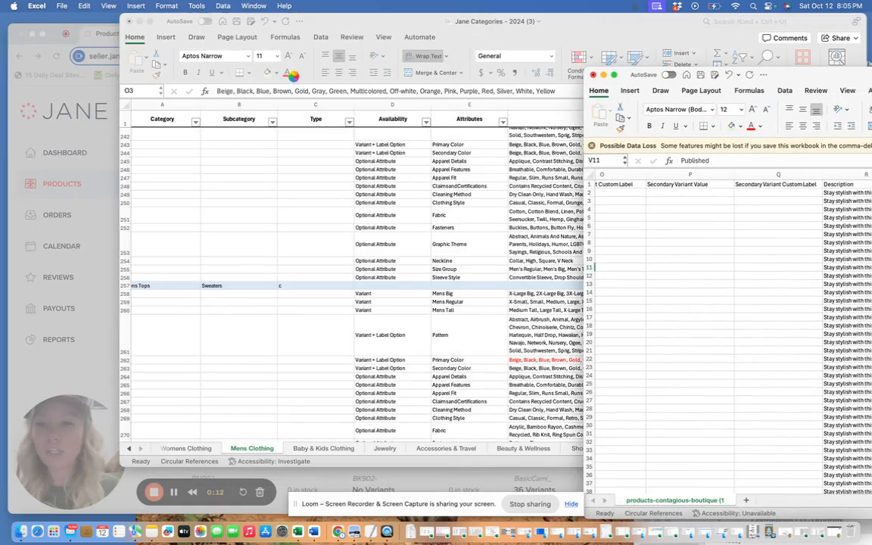
click(99, 139)
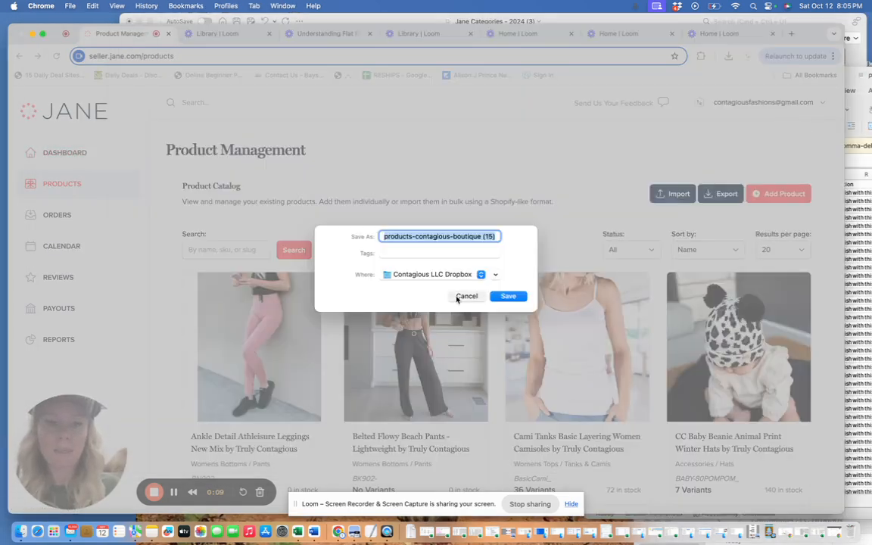